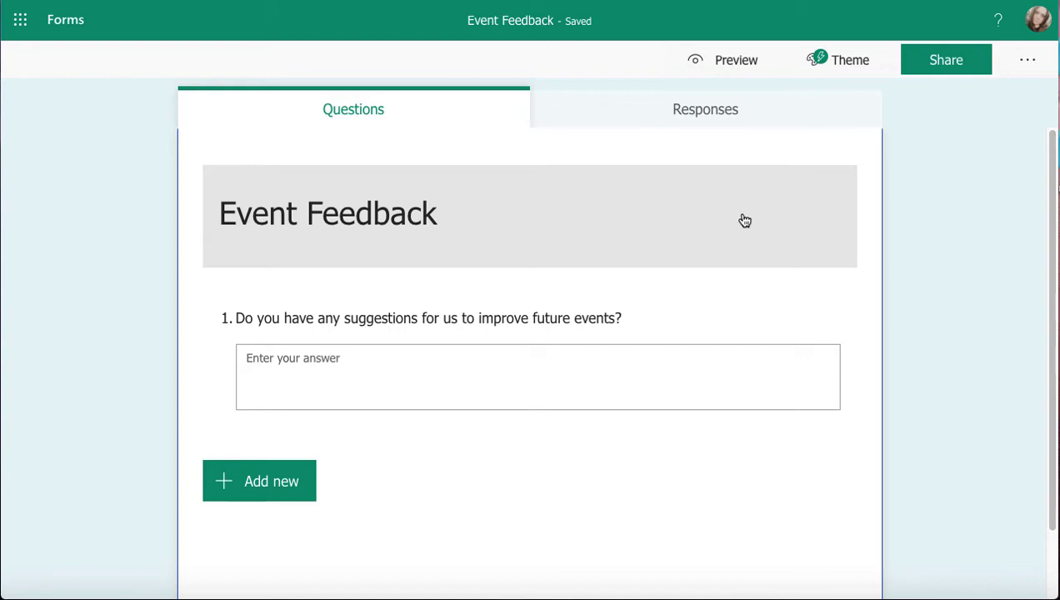
Add a new Likert question to the Event Feedback form from the more question types list.
click(277, 485)
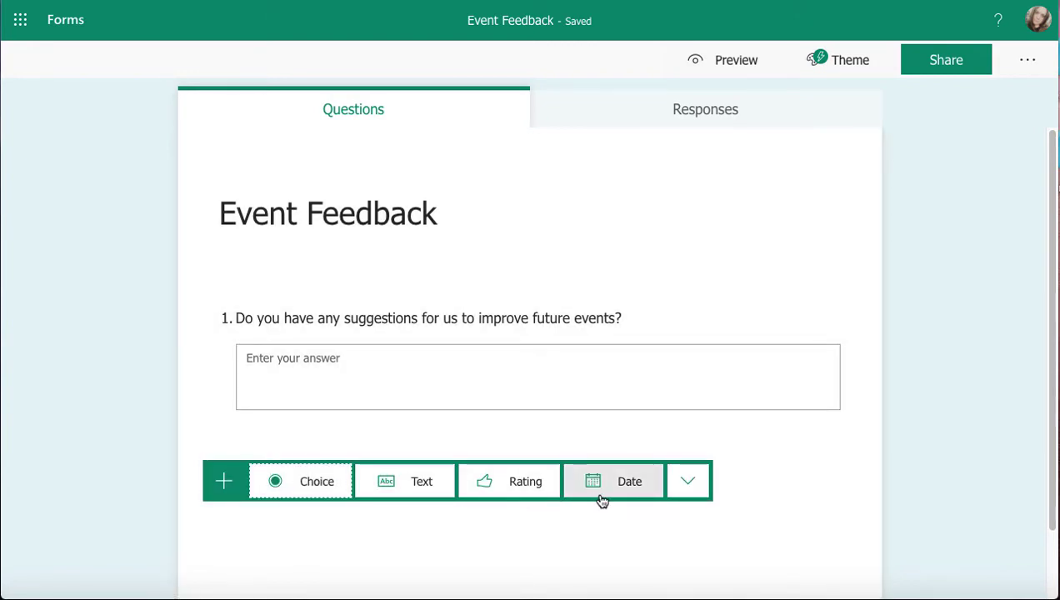
click(685, 487)
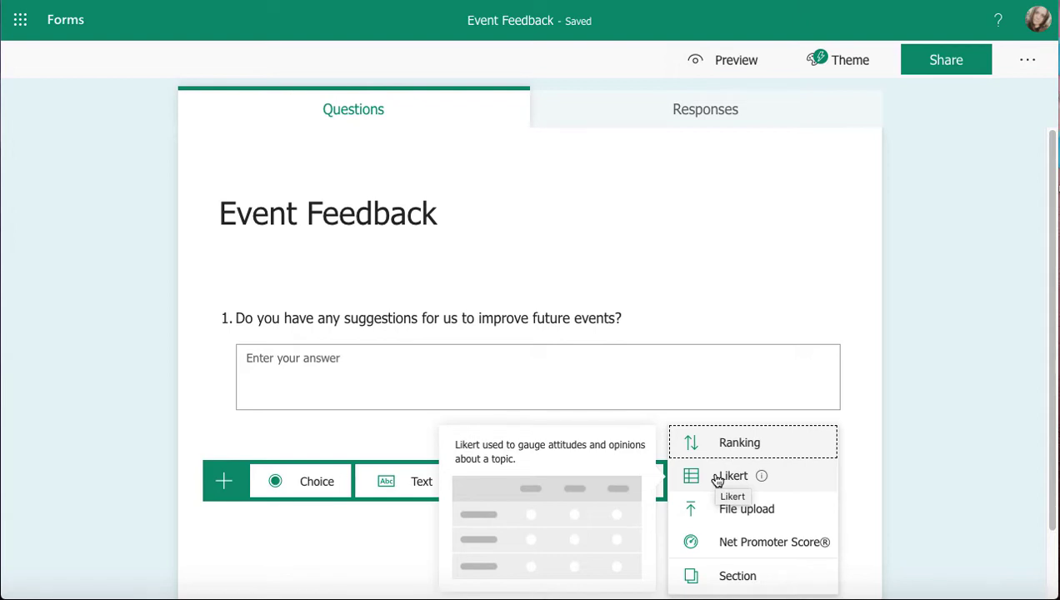
click(717, 479)
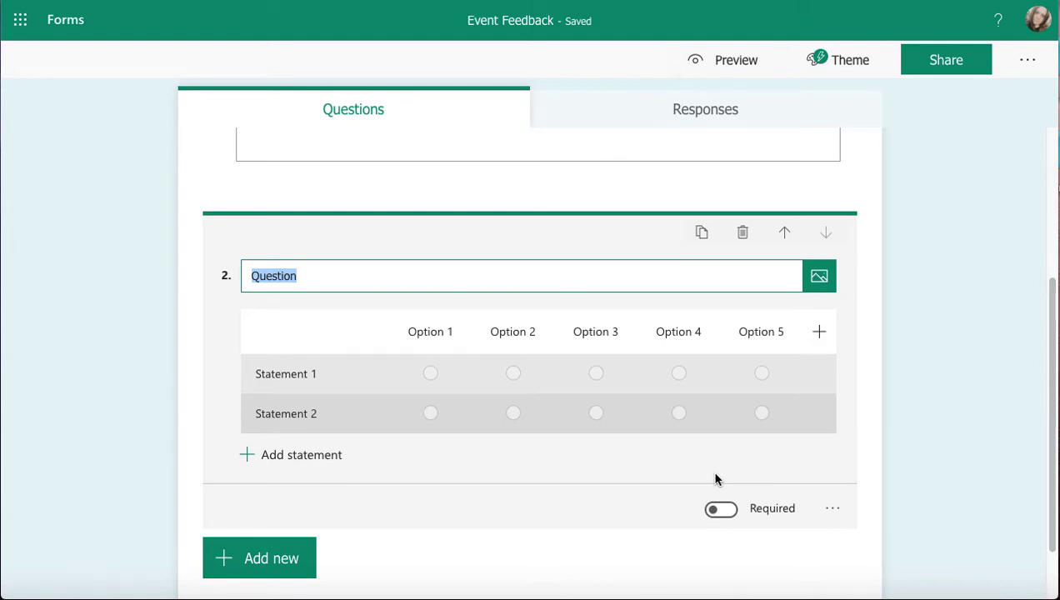
Paste 'Please rate your satisfaction level with the following aspects of our events' as the question title.
text(Please rate your satisfaction level with the following aspects of our events)
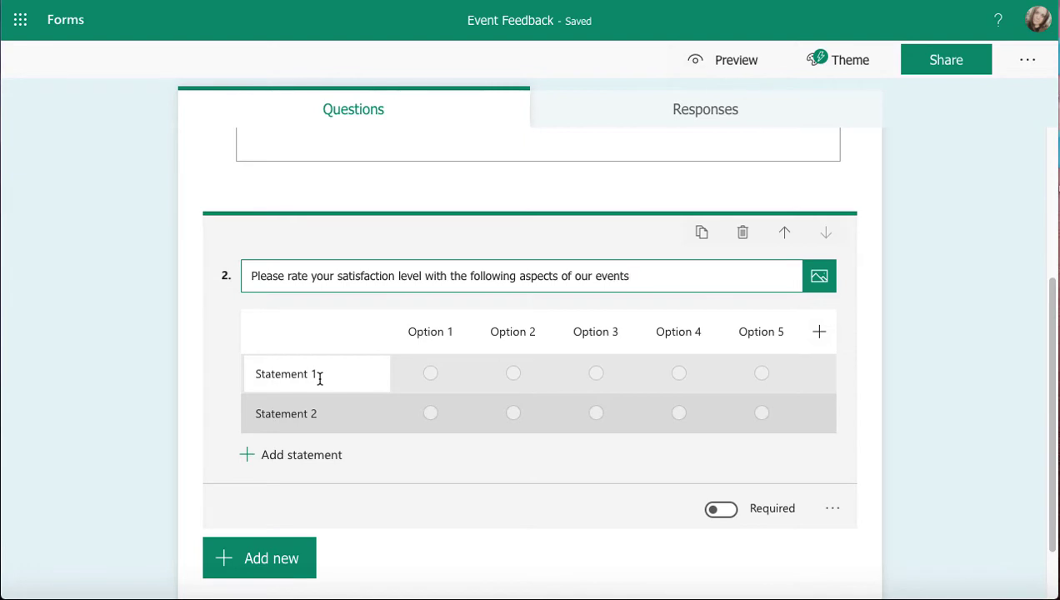
Set the Likert statements to 'Date and Time', 'Location' and a new third row 'Speakers'.
click(319, 379)
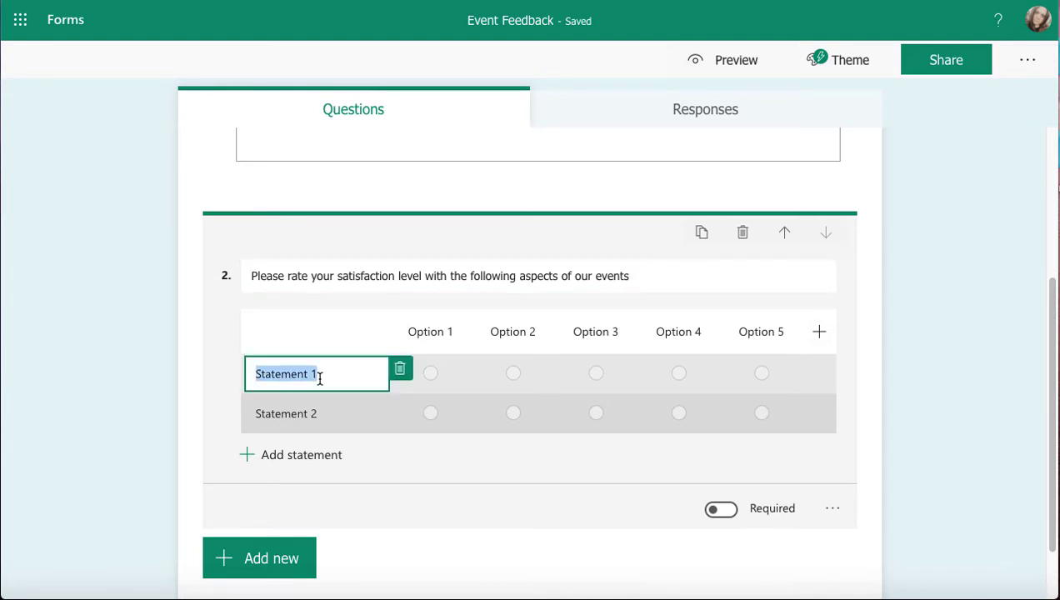
text(date)
key(BackSpace)
key(BackSpace)
key(BackSpace)
key(BackSpace)
key(BackSpace)
text(Date and)
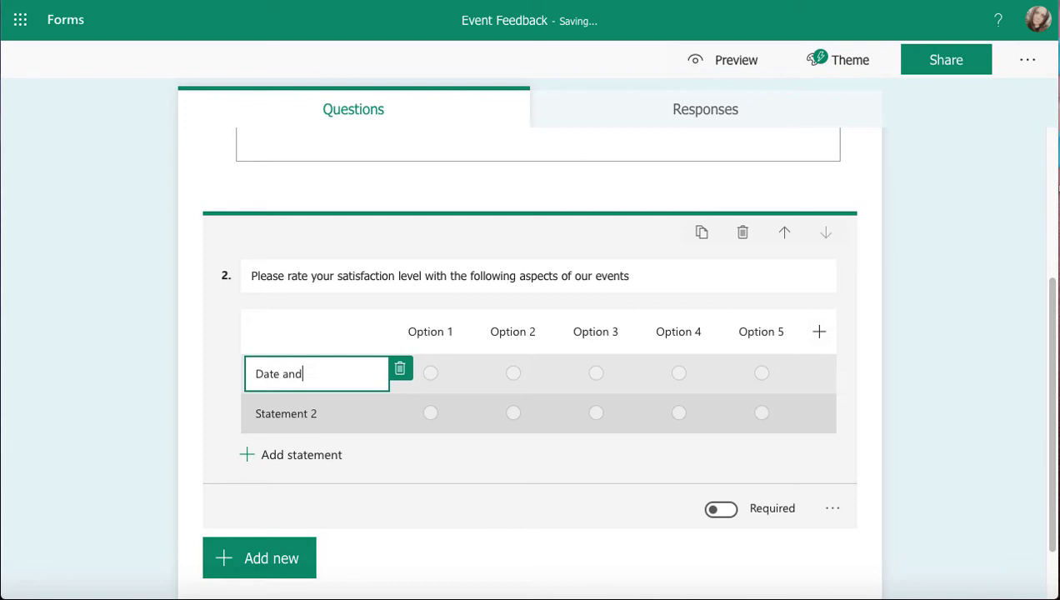
text( Time)
click(304, 424)
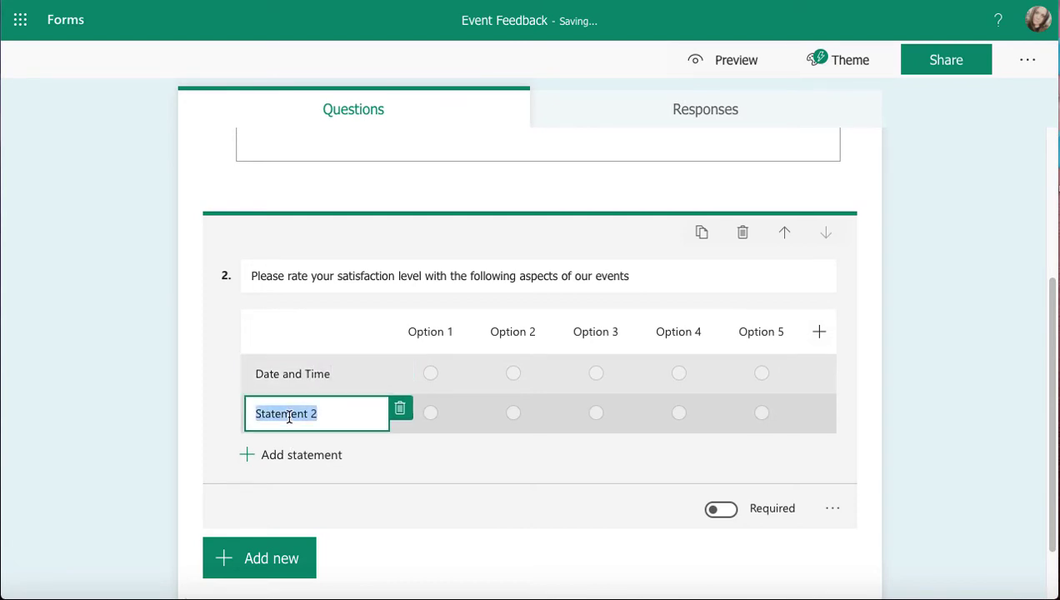
text(Location)
click(271, 460)
click(272, 460)
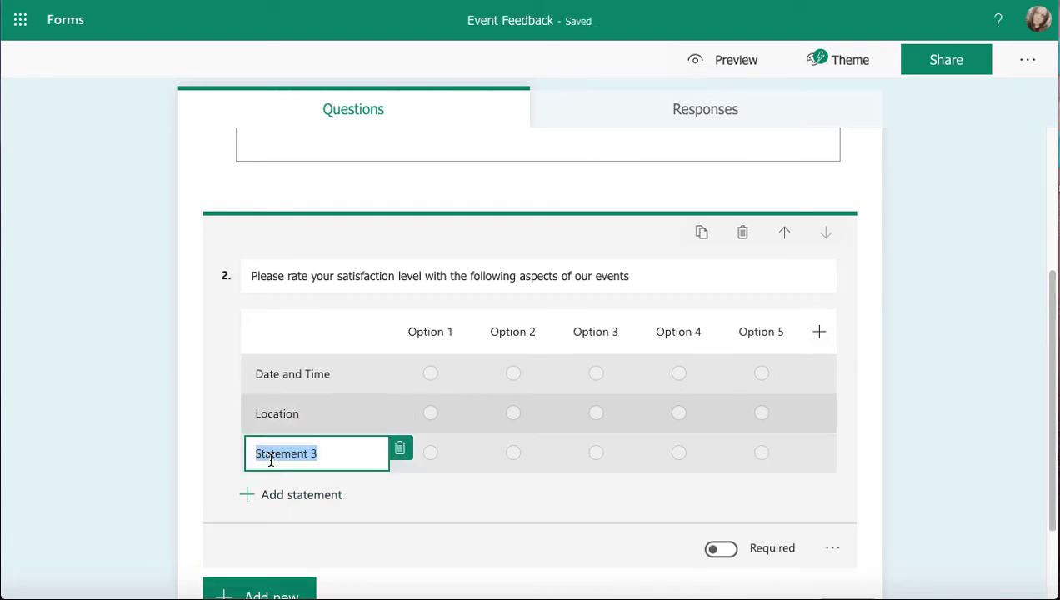
text(Speakers)
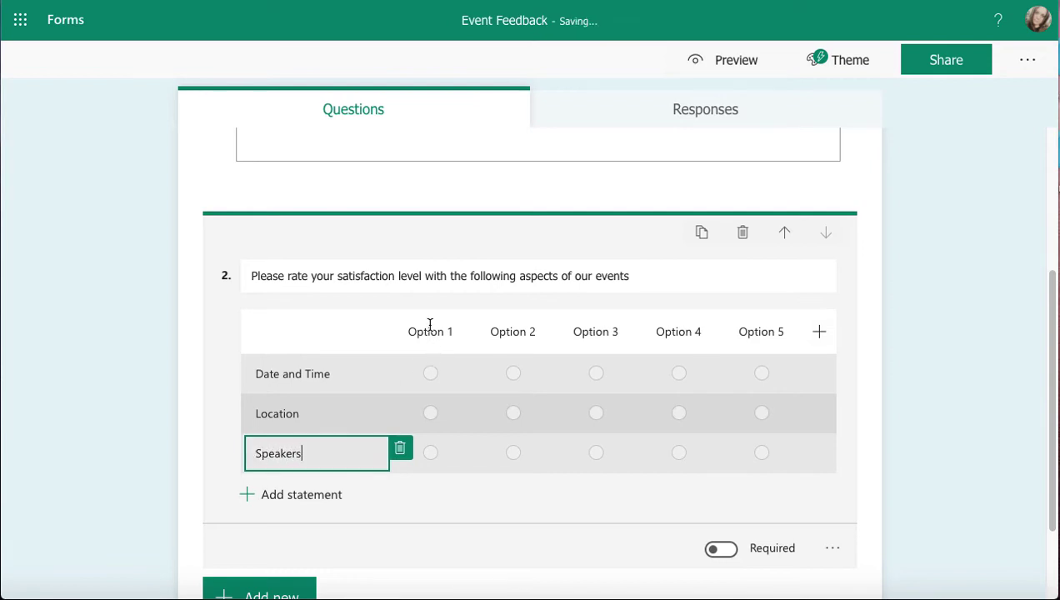
click(430, 327)
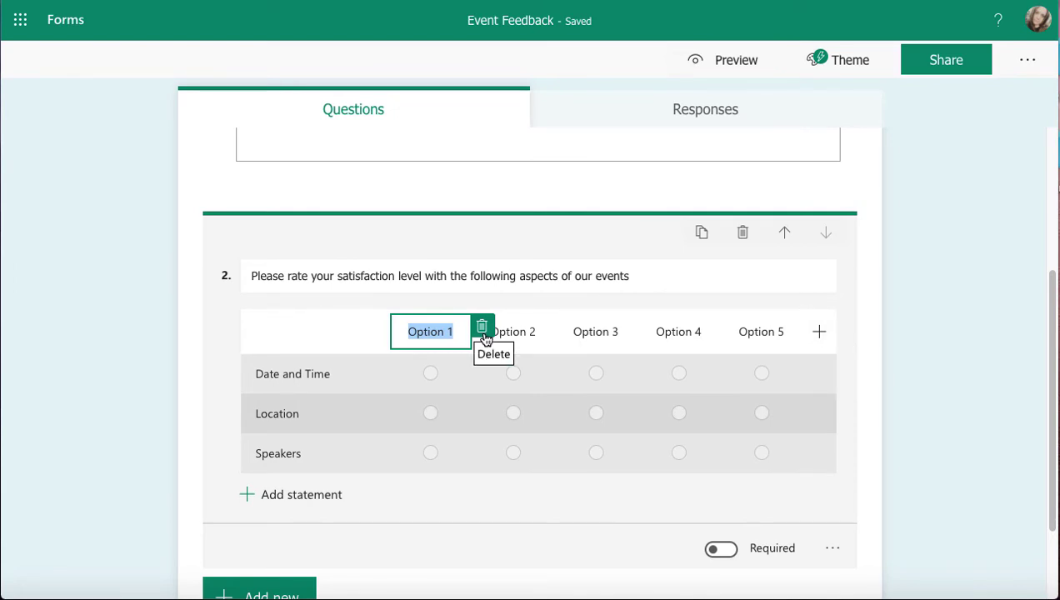
Label the first rating column 'Very Satisfied'.
text(very)
key(BackSpace)
key(BackSpace)
key(BackSpace)
key(BackSpace)
text(Very )
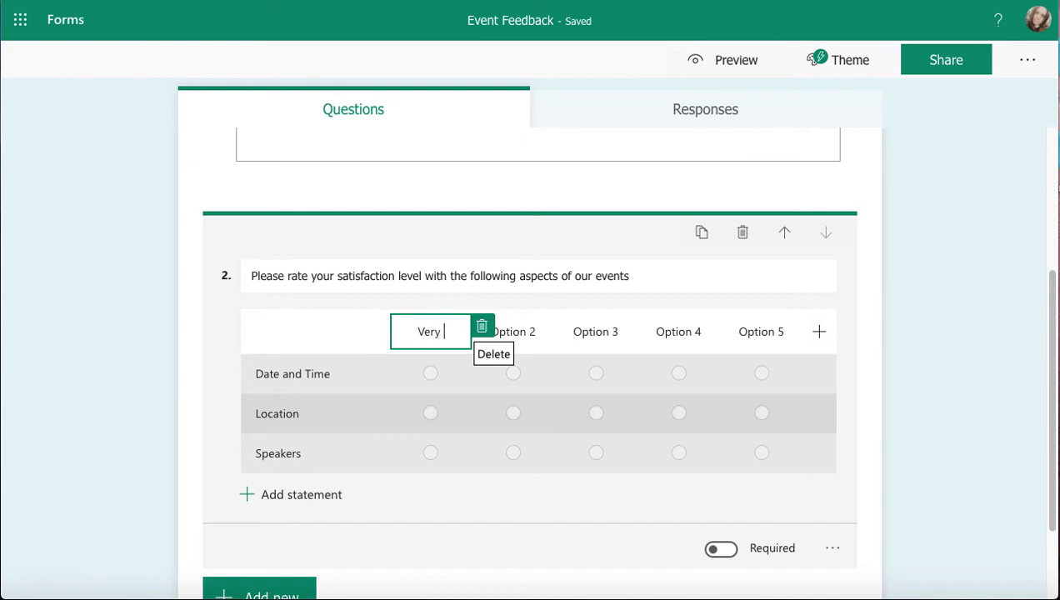
text(Satisfied)
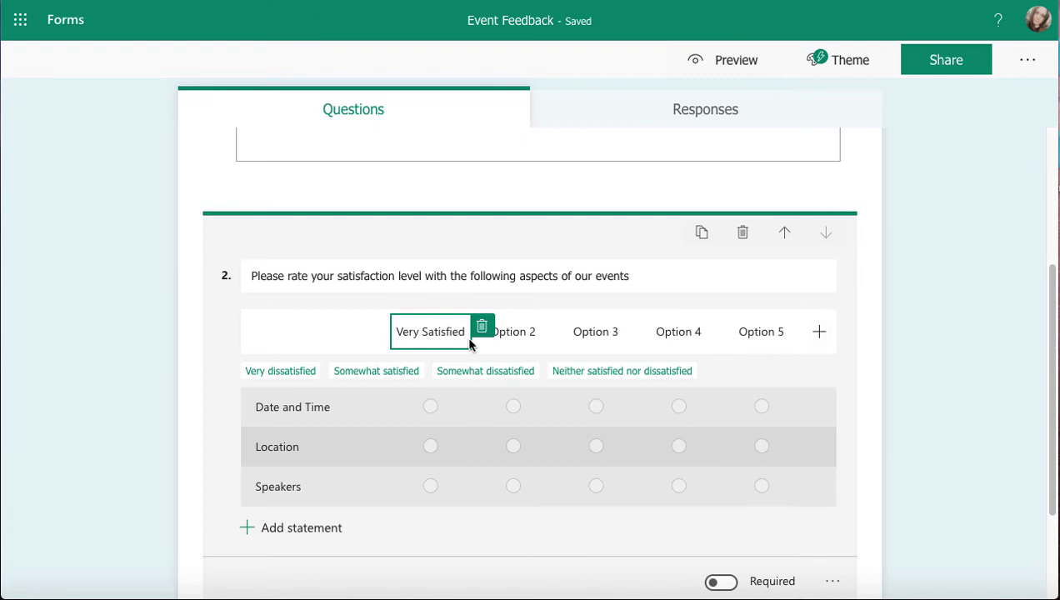
Label columns 2–5 Somewhat satisfied, Neither satisfied nor dissatisfied, Somewhat dissatisfied, Very dissatisfied.
click(516, 334)
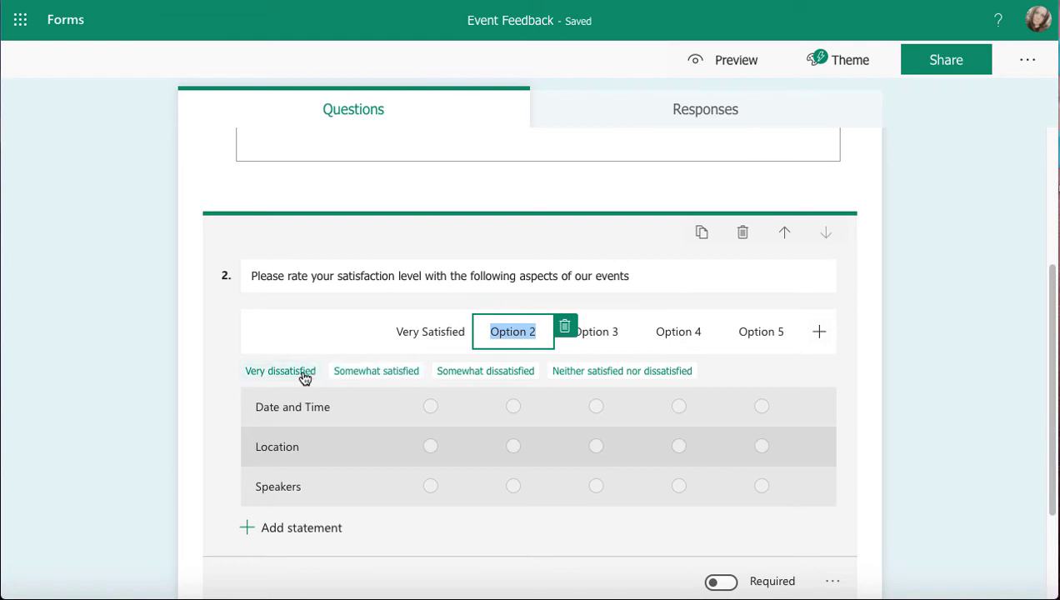
click(376, 372)
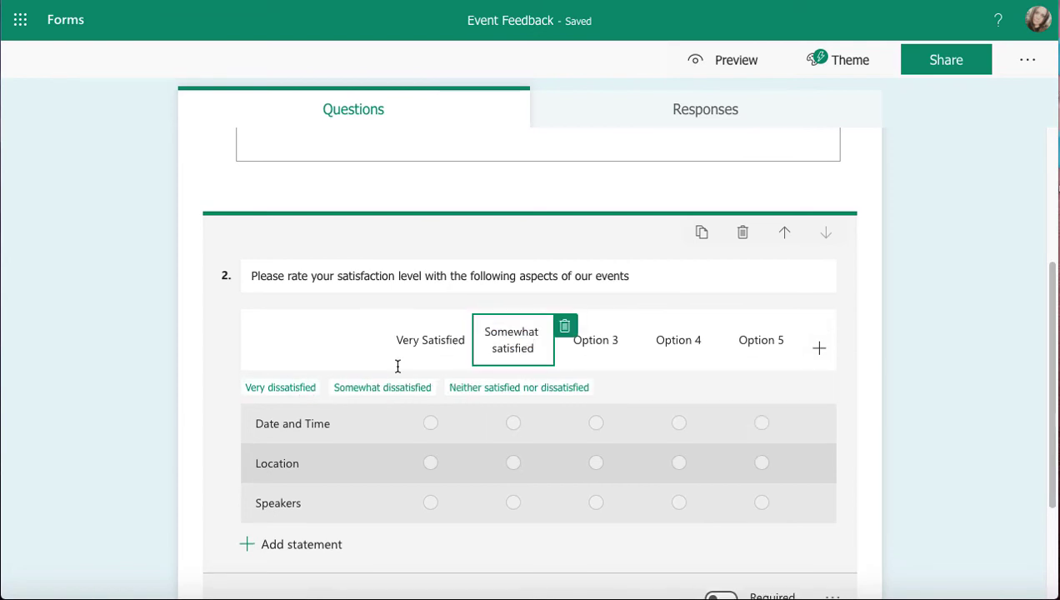
click(609, 343)
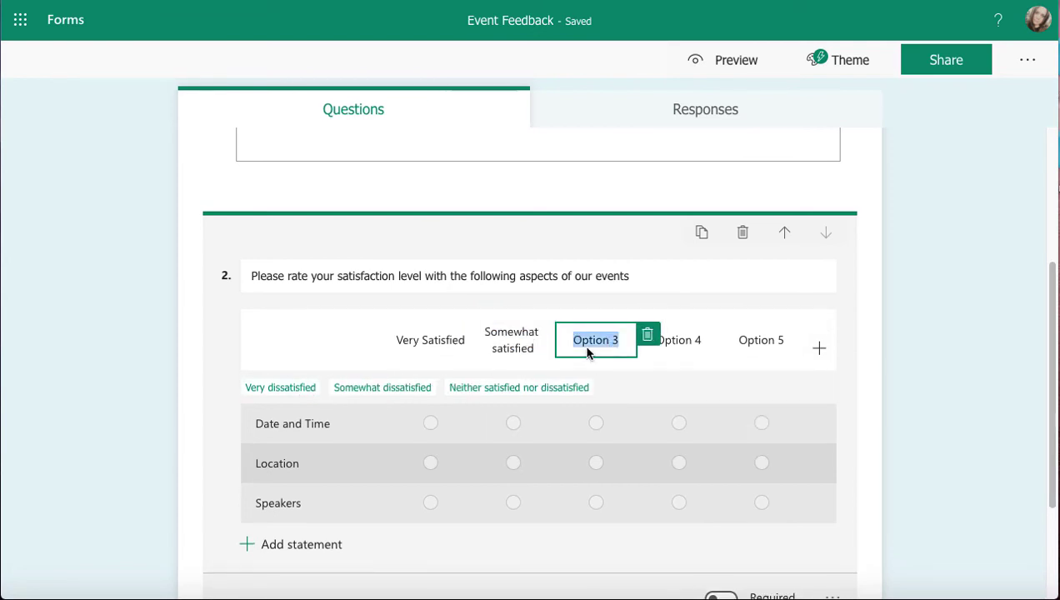
click(508, 388)
click(689, 356)
click(307, 407)
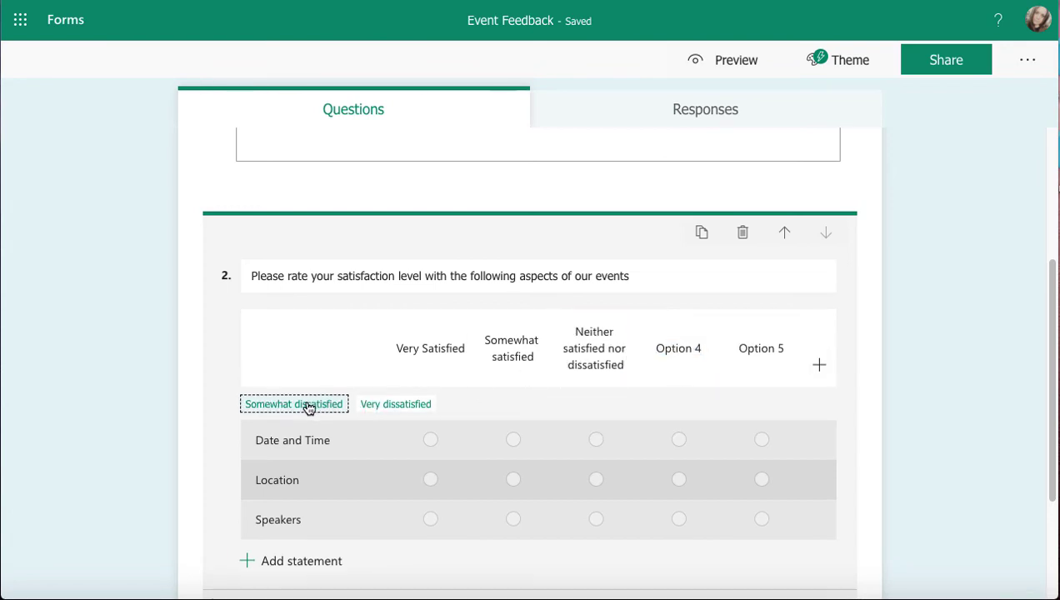
click(777, 349)
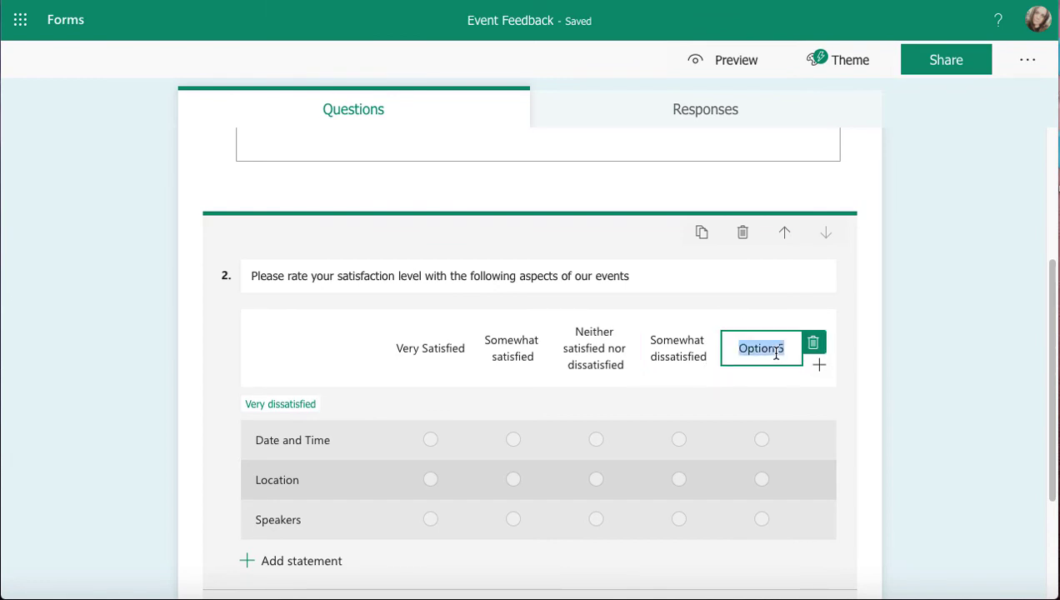
click(284, 414)
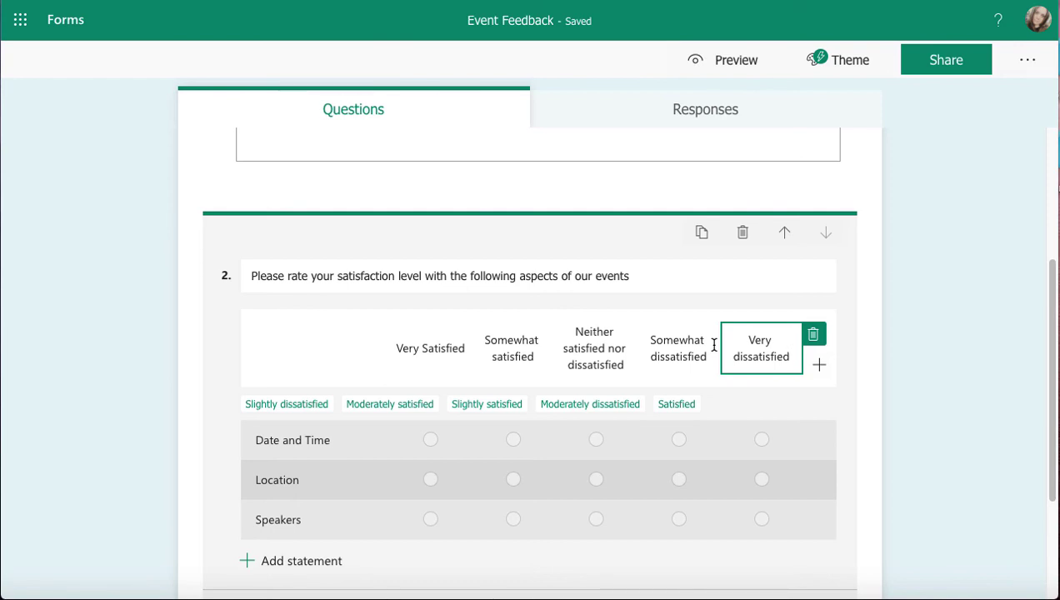
click(869, 419)
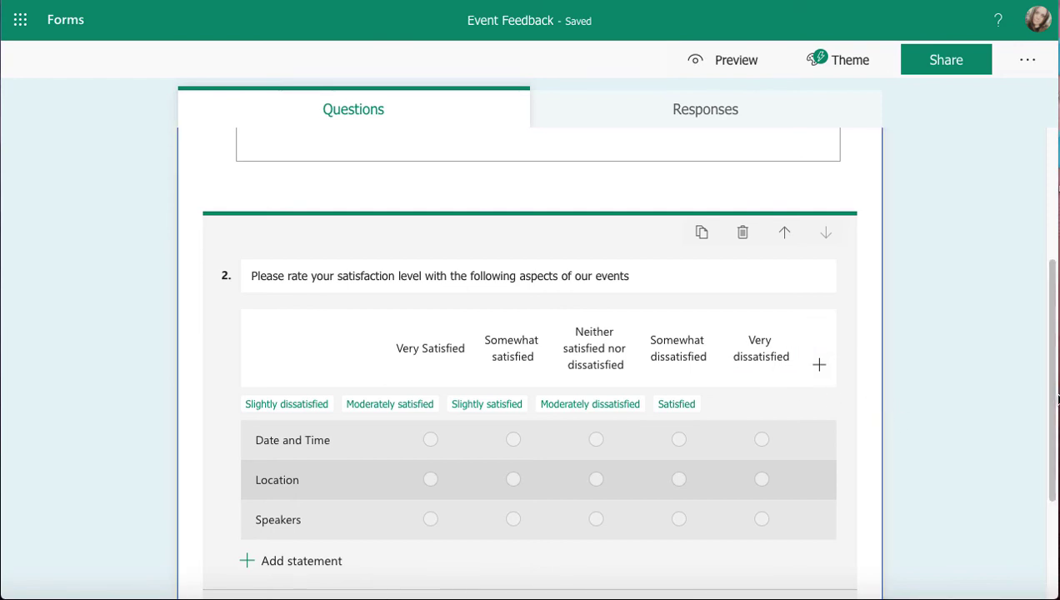
click(1055, 333)
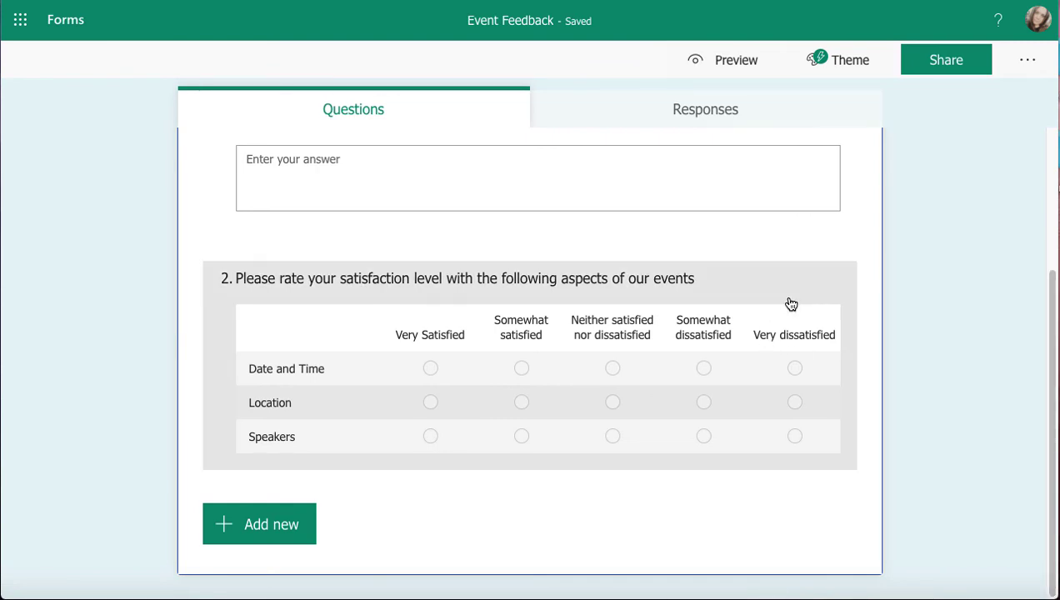
click(751, 292)
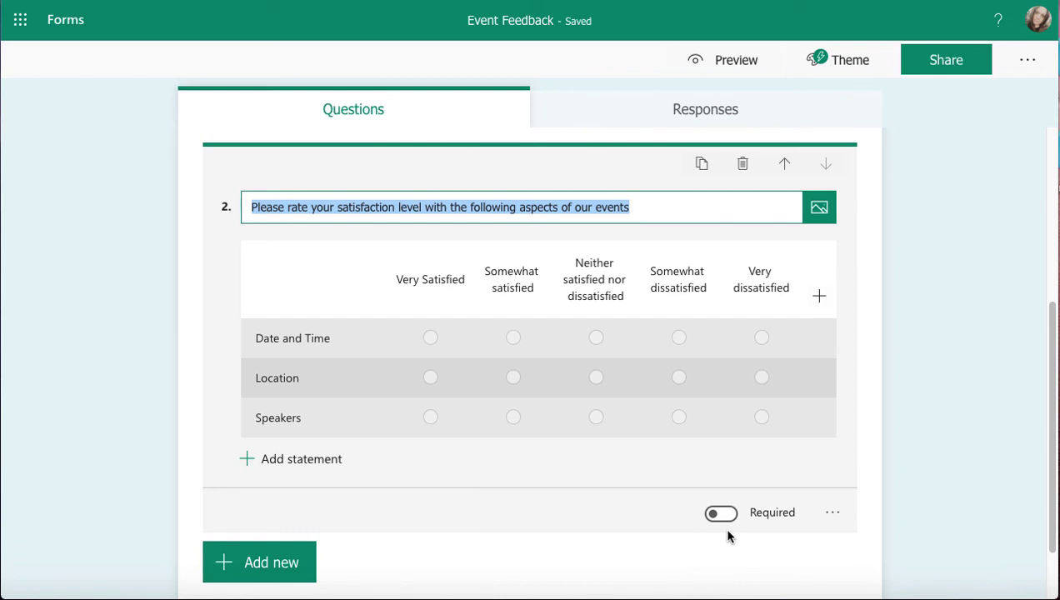
Show the Likert question's extra settings, offering Subtitle and Add Branching.
click(833, 516)
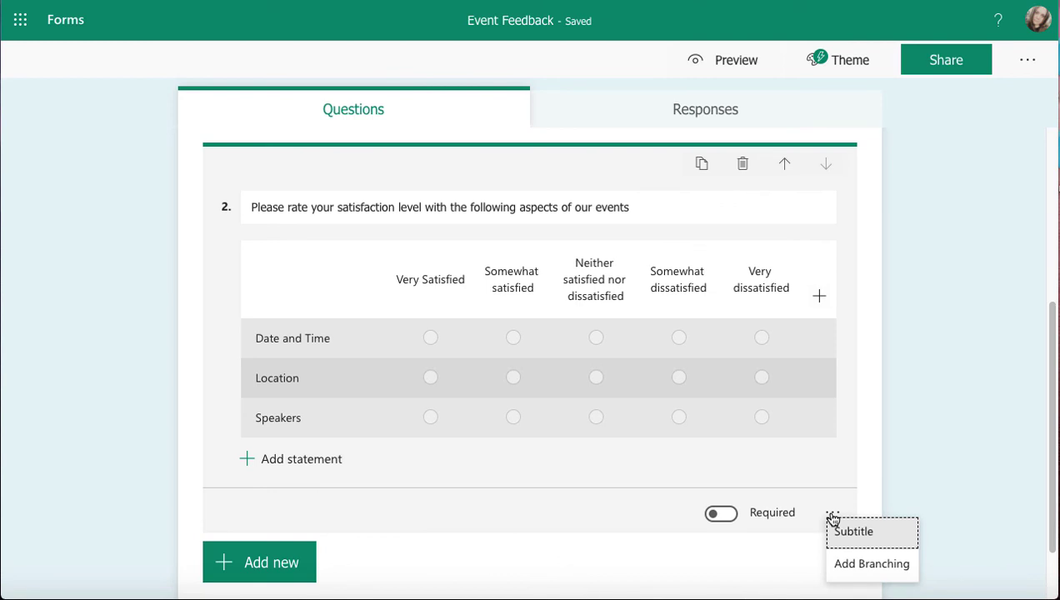